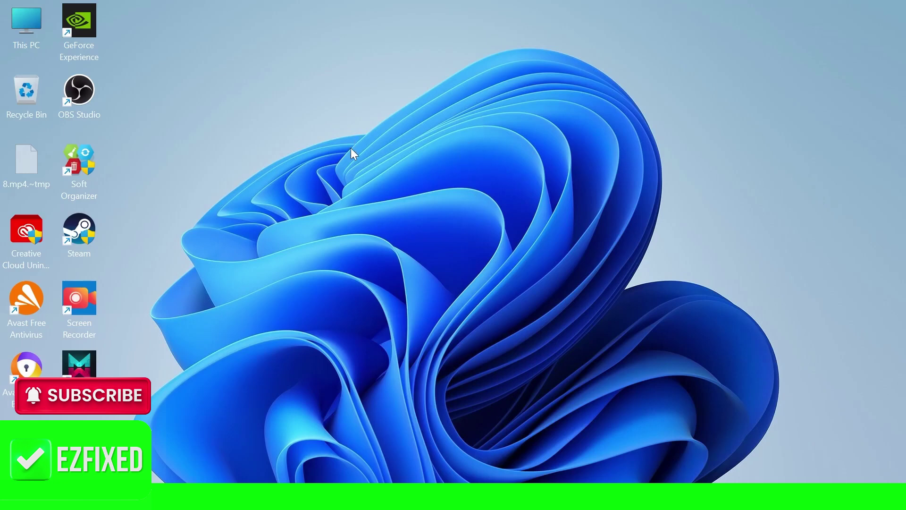
- Open the Start menu to search for the Task Manager app
{"action": "key", "text": "super"}
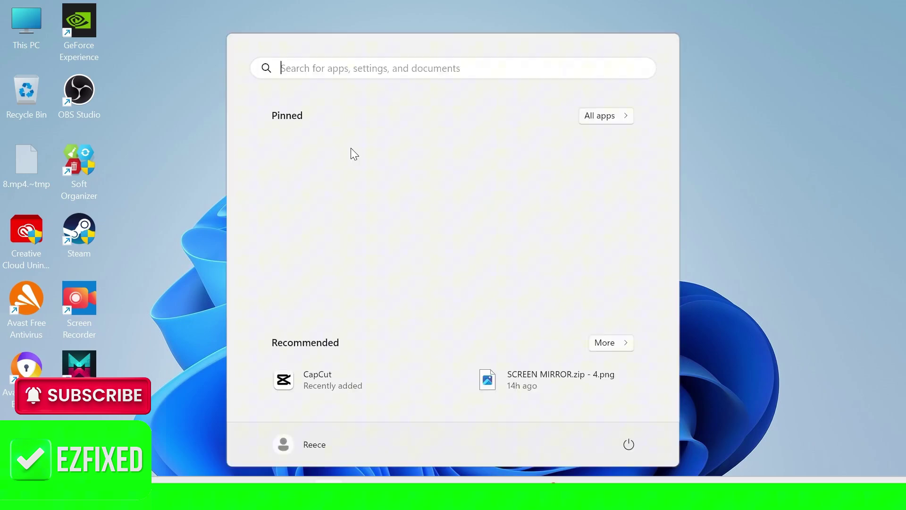
- Launch Task Manager from search and browse the running processes, including System
{"action": "type", "text": "task mana"}
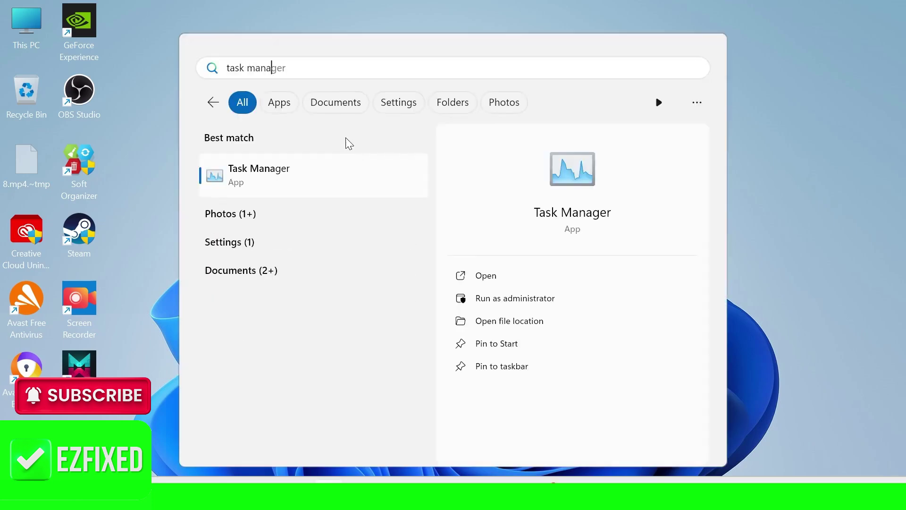
{"action": "left_click", "coordinate": [300, 170]}
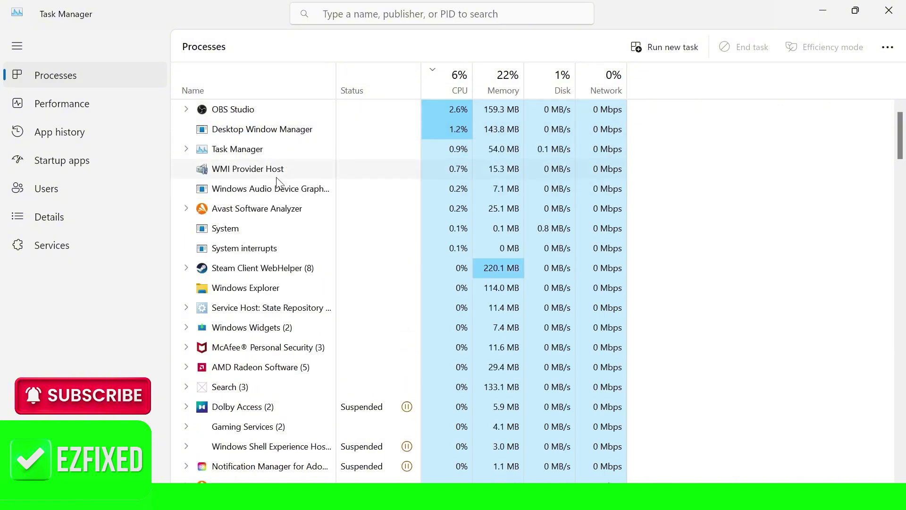
{"action": "left_click", "coordinate": [284, 190]}
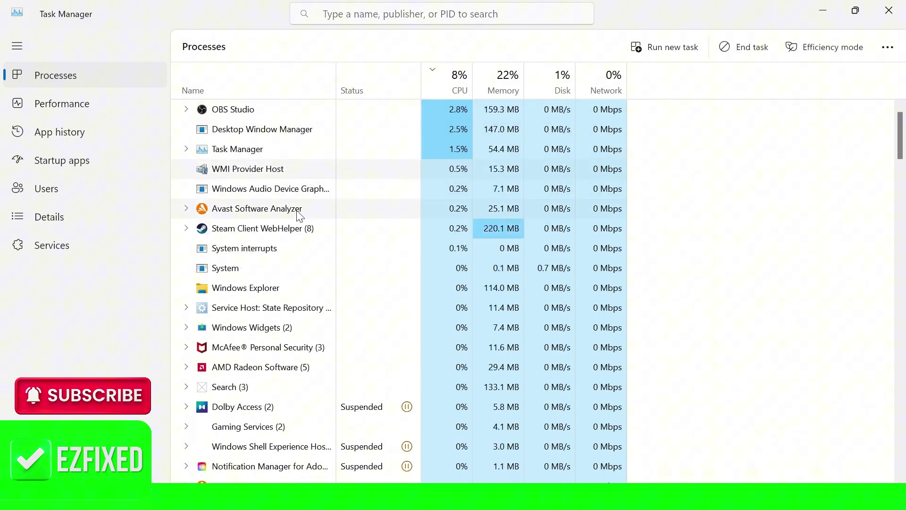
{"action": "left_click", "coordinate": [280, 168]}
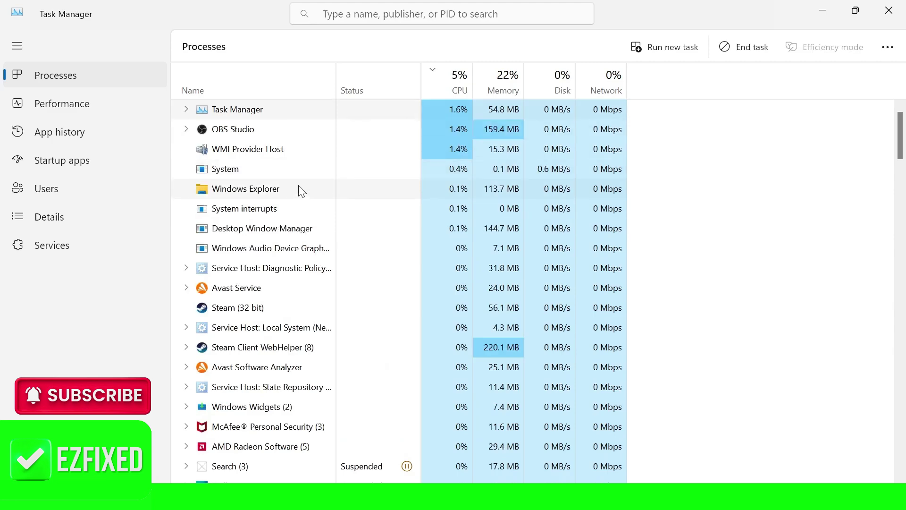
{"action": "scroll", "coordinate": [297, 215], "scroll_direction": "down", "scroll_amount": 1}
{"action": "scroll", "coordinate": [298, 215], "scroll_direction": "down", "scroll_amount": 1}
{"action": "scroll", "coordinate": [290, 236], "scroll_direction": "down", "scroll_amount": 1}
{"action": "scroll", "coordinate": [293, 235], "scroll_direction": "down", "scroll_amount": 1}
{"action": "scroll", "coordinate": [285, 243], "scroll_direction": "down", "scroll_amount": 2}
{"action": "scroll", "coordinate": [255, 260], "scroll_direction": "up", "scroll_amount": 3}
{"action": "scroll", "coordinate": [267, 253], "scroll_direction": "up", "scroll_amount": 2}
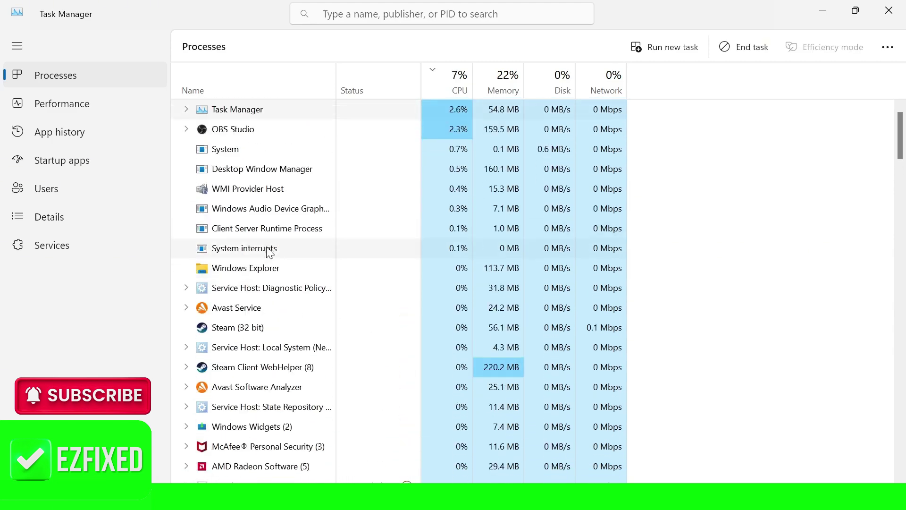
- Sort processes by highest CPU use and inspect Avast Antivirus without ending it
{"action": "left_click", "coordinate": [458, 90]}
{"action": "left_click", "coordinate": [458, 91]}
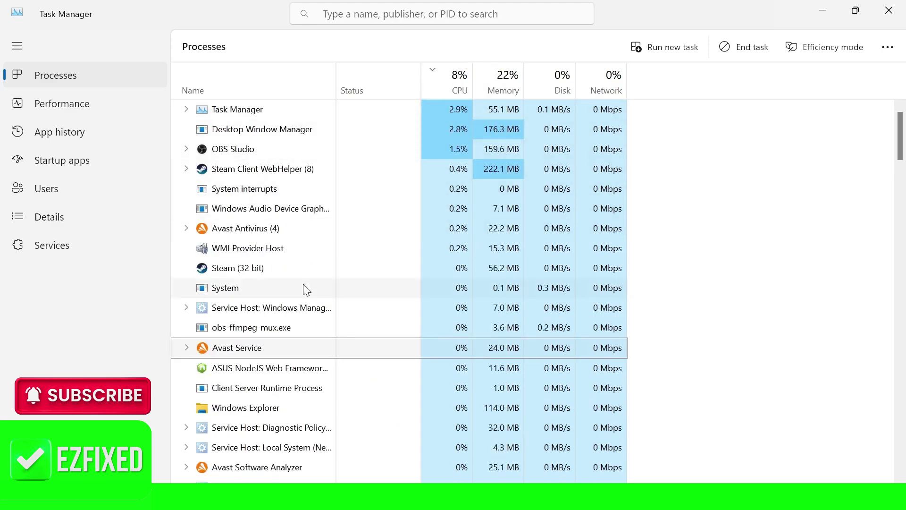
{"action": "scroll", "coordinate": [302, 287], "scroll_direction": "down", "scroll_amount": 1}
{"action": "right_click", "coordinate": [245, 218]}
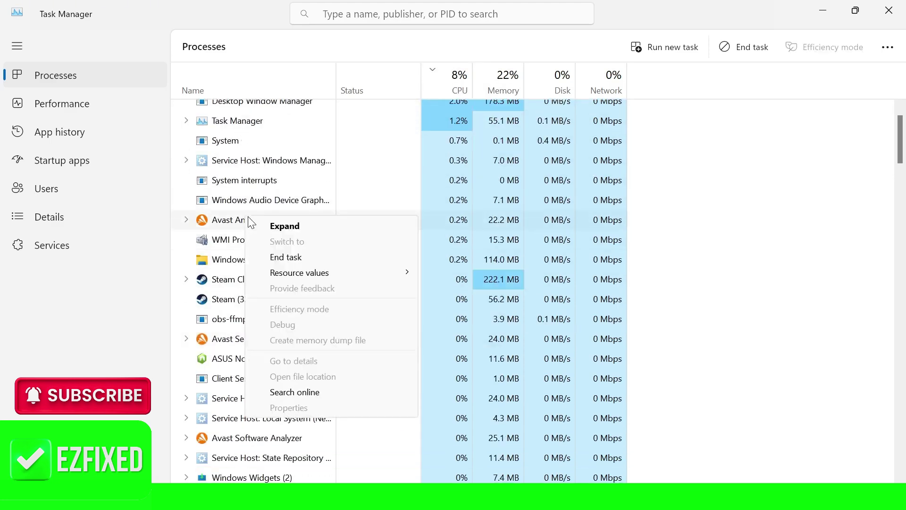
{"action": "left_click", "coordinate": [298, 257]}
{"action": "scroll", "coordinate": [269, 205], "scroll_direction": "up", "scroll_amount": 1}
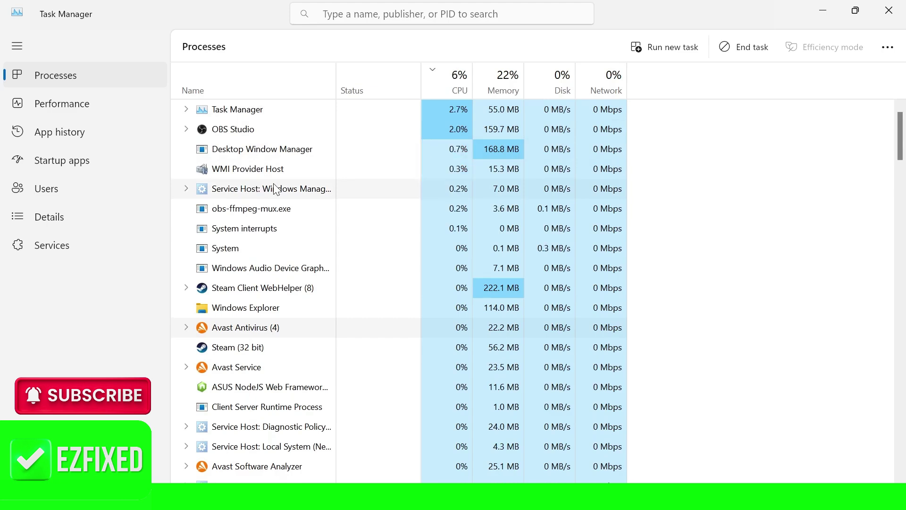
{"action": "scroll", "coordinate": [269, 246], "scroll_direction": "down", "scroll_amount": 3}
{"action": "scroll", "coordinate": [293, 286], "scroll_direction": "down", "scroll_amount": 2}
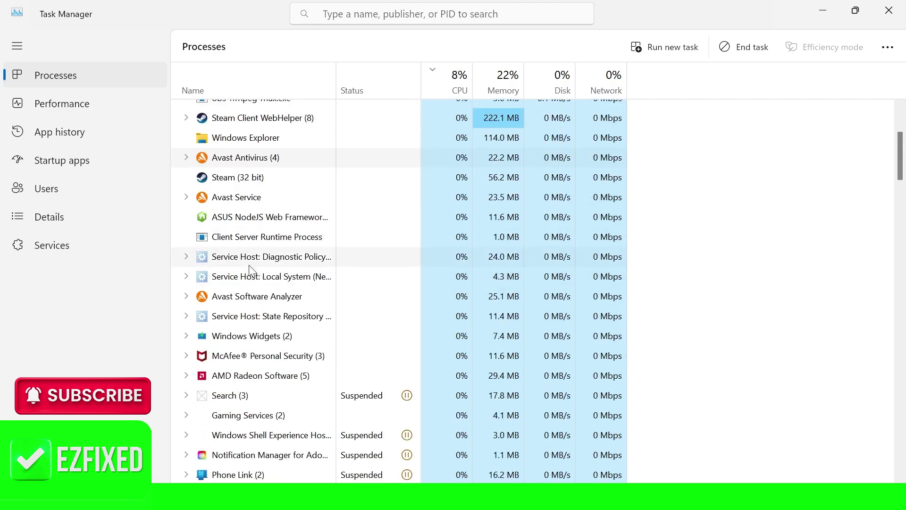
{"action": "scroll", "coordinate": [236, 307], "scroll_direction": "up", "scroll_amount": 3}
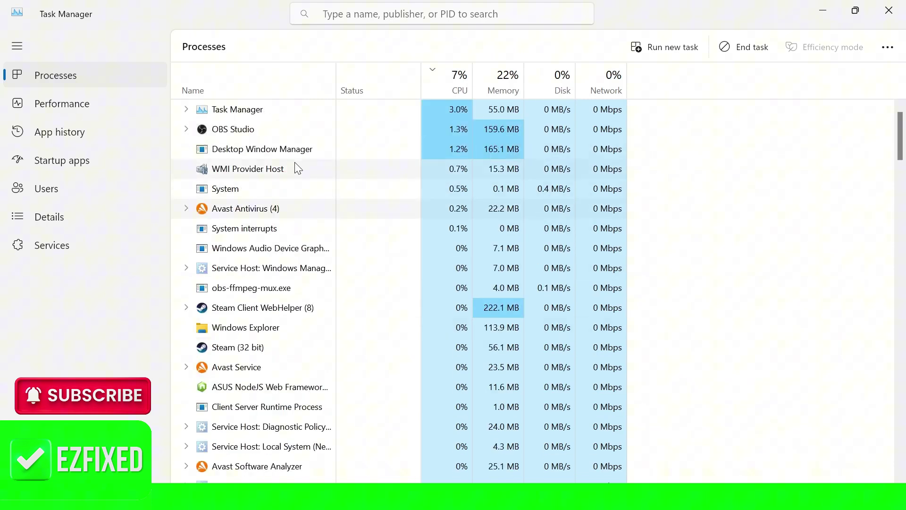
- Close Task Manager and run 'Verify integrity of game files' on Once Human's Installed Files
{"action": "left_click", "coordinate": [902, 4]}
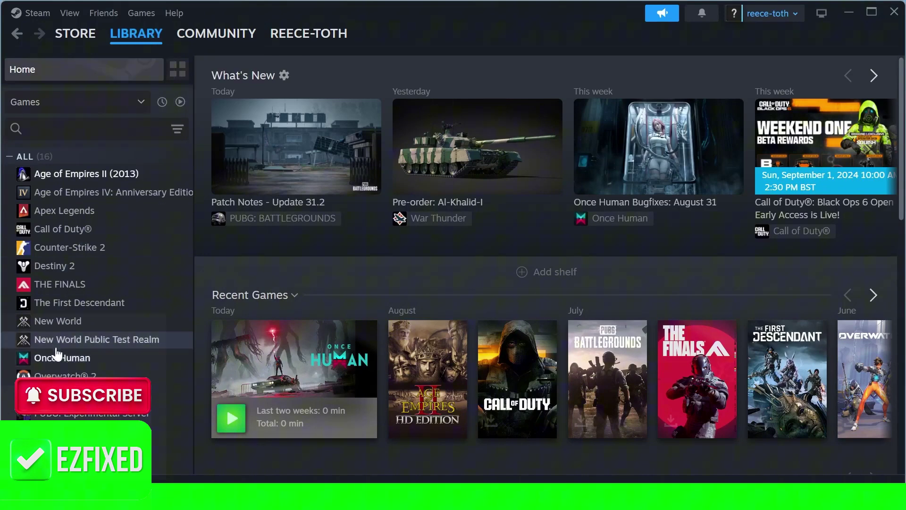
{"action": "right_click", "coordinate": [59, 364]}
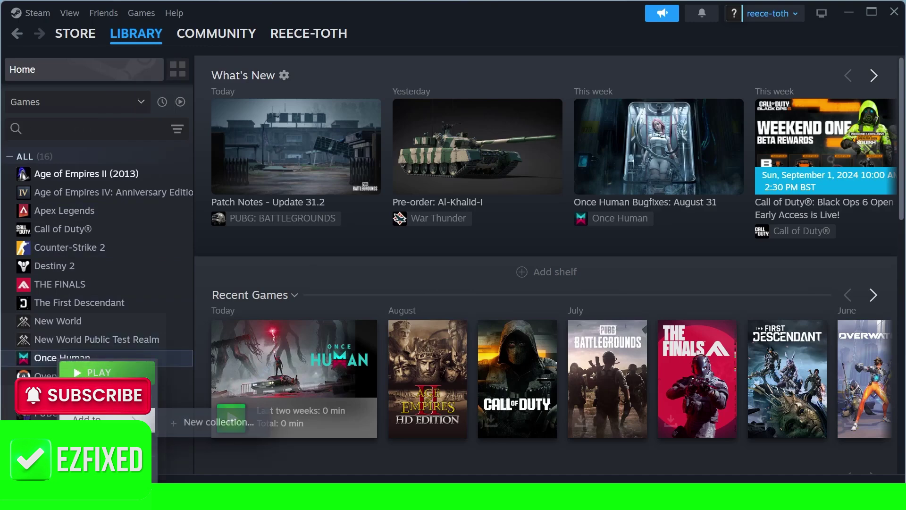
{"action": "left_click", "coordinate": [94, 454]}
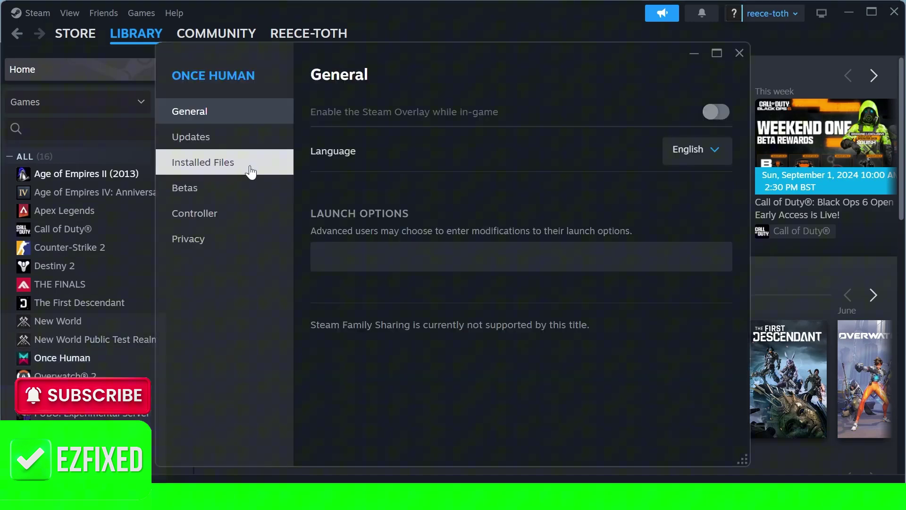
{"action": "left_click", "coordinate": [224, 165]}
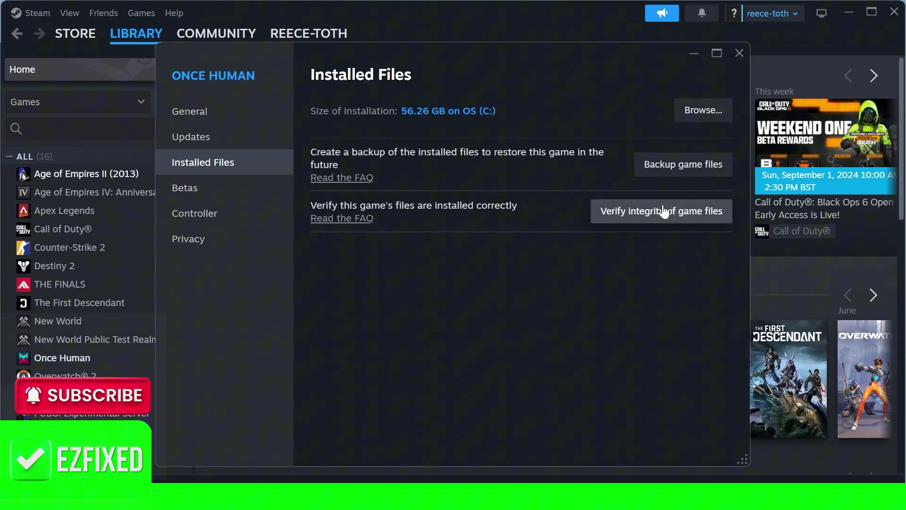
{"action": "left_click", "coordinate": [638, 215]}
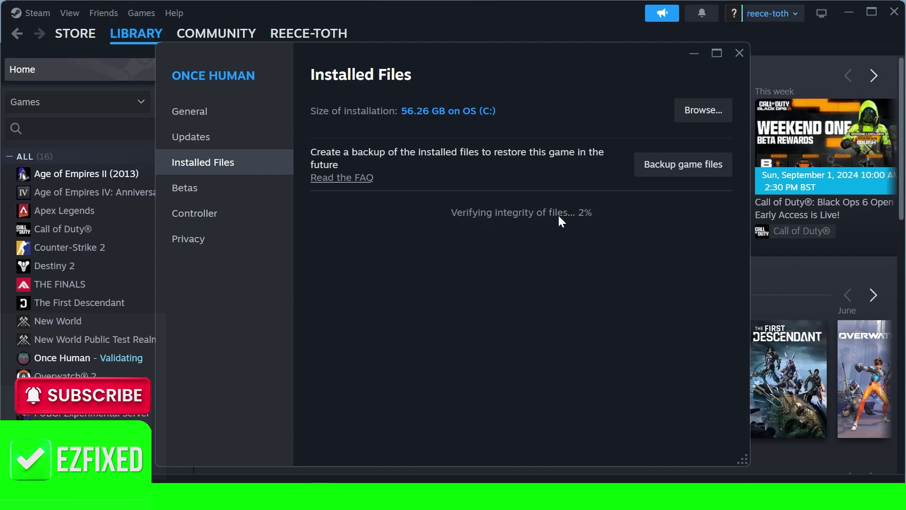
- Browse Once Human's local game files and select ONCE_HUMAN.exe
{"action": "left_click", "coordinate": [740, 54]}
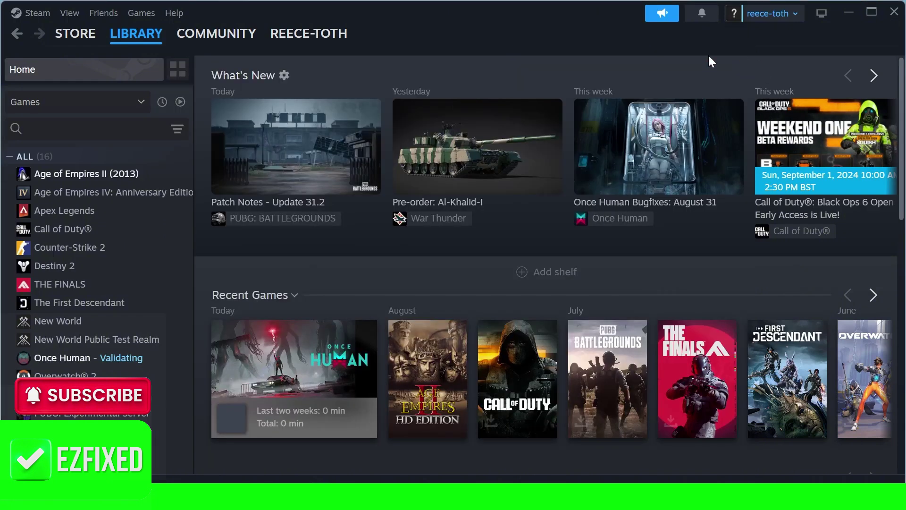
{"action": "right_click", "coordinate": [73, 362]}
{"action": "mouse_move", "coordinate": [117, 418]}
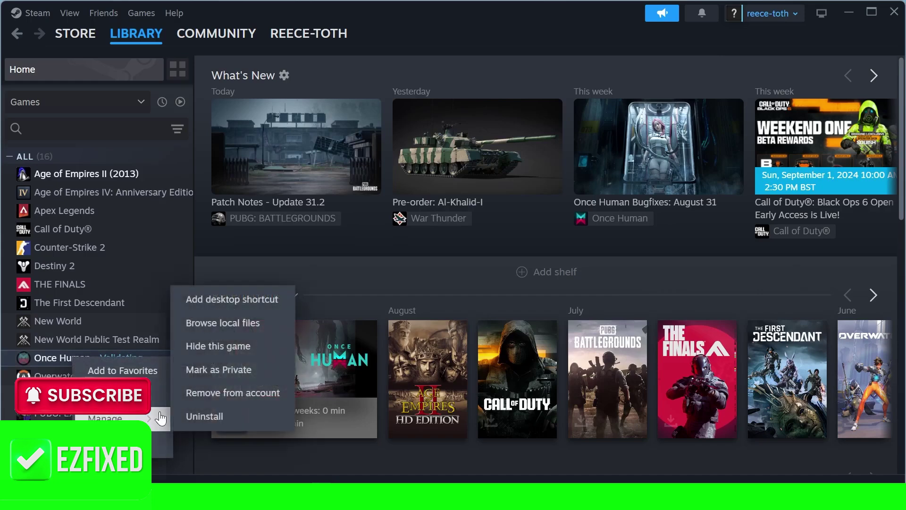
{"action": "left_click", "coordinate": [248, 322]}
{"action": "scroll", "coordinate": [836, 134], "scroll_direction": "down", "scroll_amount": 1}
{"action": "scroll", "coordinate": [836, 135], "scroll_direction": "down", "scroll_amount": 3}
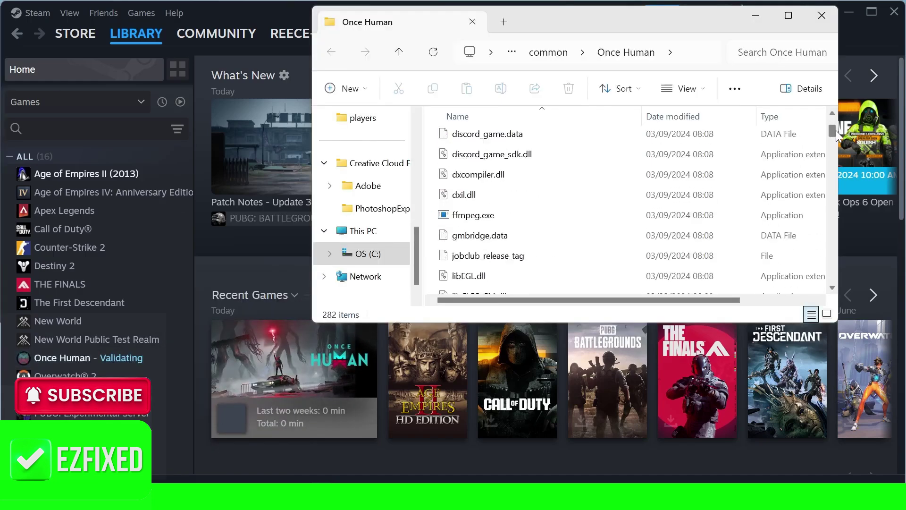
{"action": "left_click_drag", "start_coordinate": [835, 135], "coordinate": [847, 156]}
{"action": "left_click", "coordinate": [488, 160]}
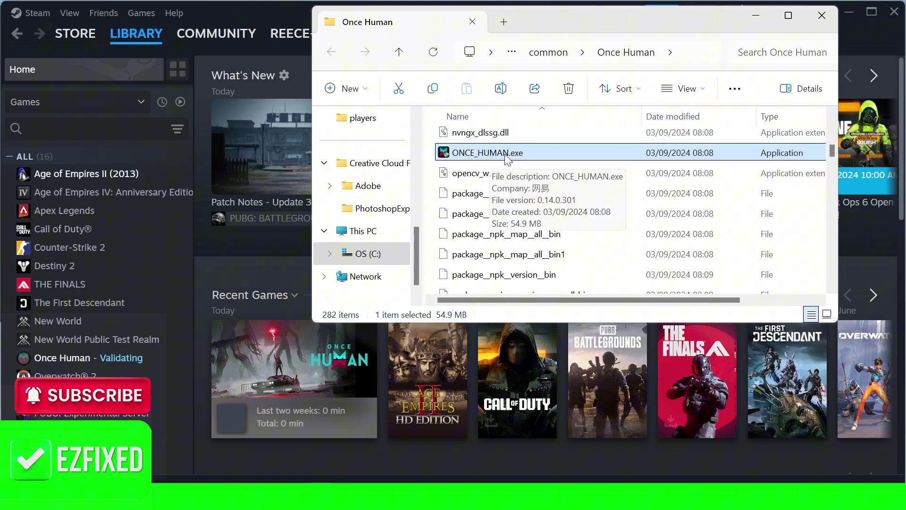
- Enable run-as-administrator and disable fullscreen optimizations in ONCE_HUMAN.exe's Compatibility properties
{"action": "right_click", "coordinate": [478, 152]}
{"action": "left_click", "coordinate": [542, 336]}
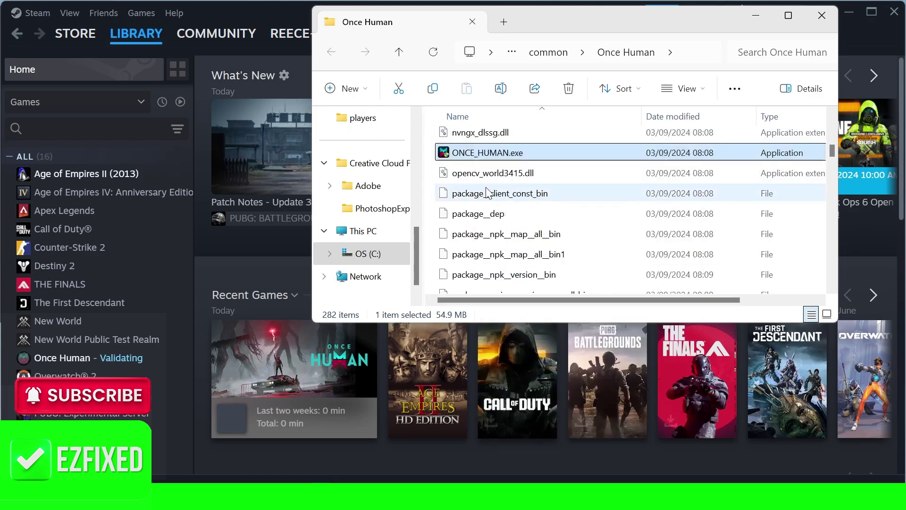
{"action": "left_click", "coordinate": [608, 142]}
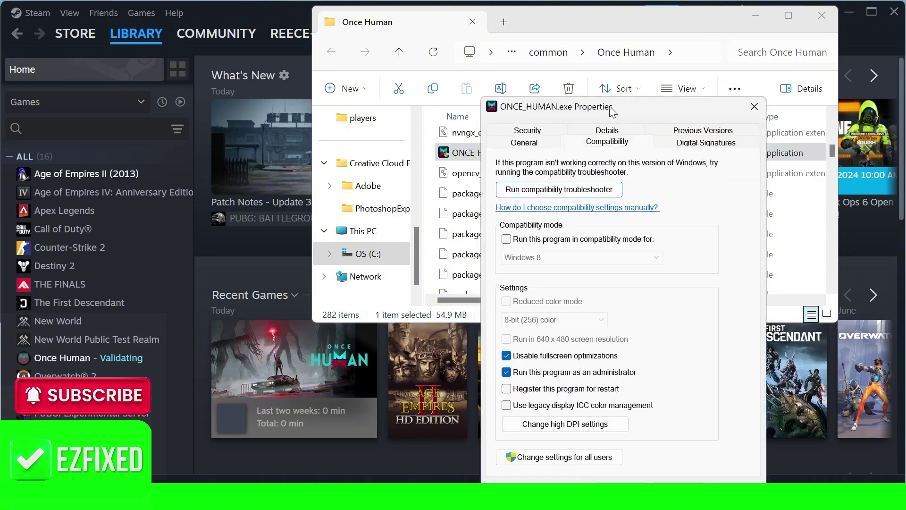
{"action": "left_click_drag", "start_coordinate": [612, 109], "coordinate": [603, 72]}
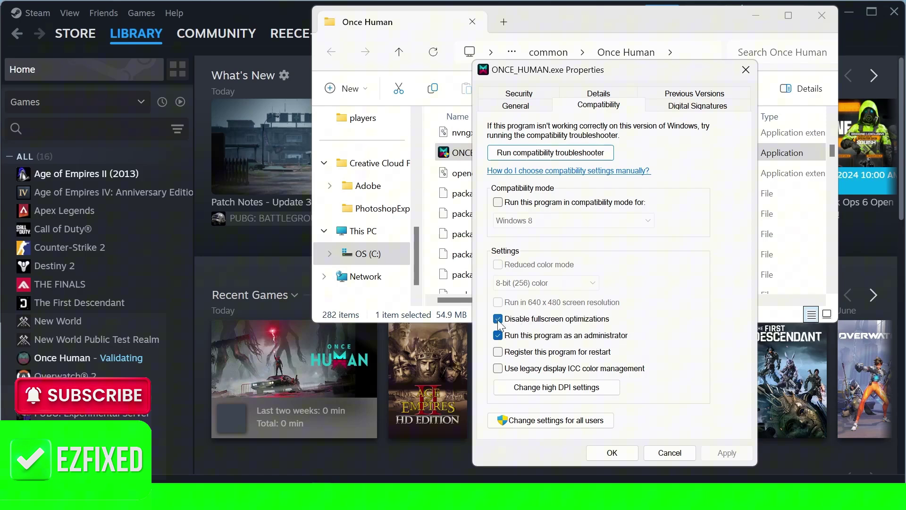
{"action": "left_click", "coordinate": [613, 452]}
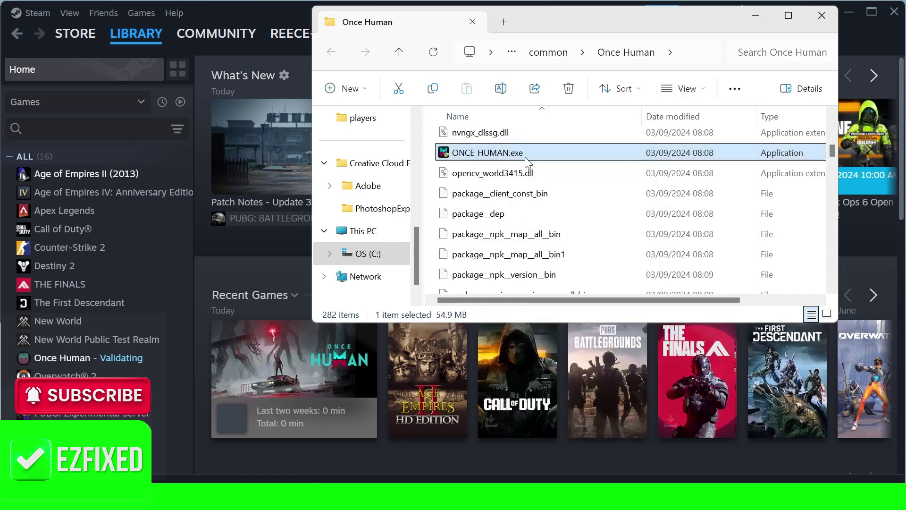
- Close the game folder, minimize Steam, and search the Start menu for 'device manager'
{"action": "left_click", "coordinate": [750, 20]}
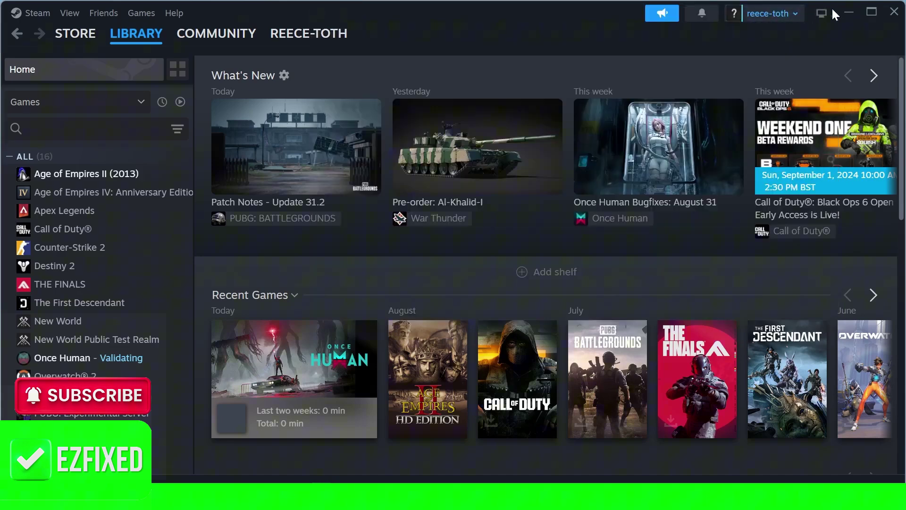
{"action": "left_click", "coordinate": [845, 12]}
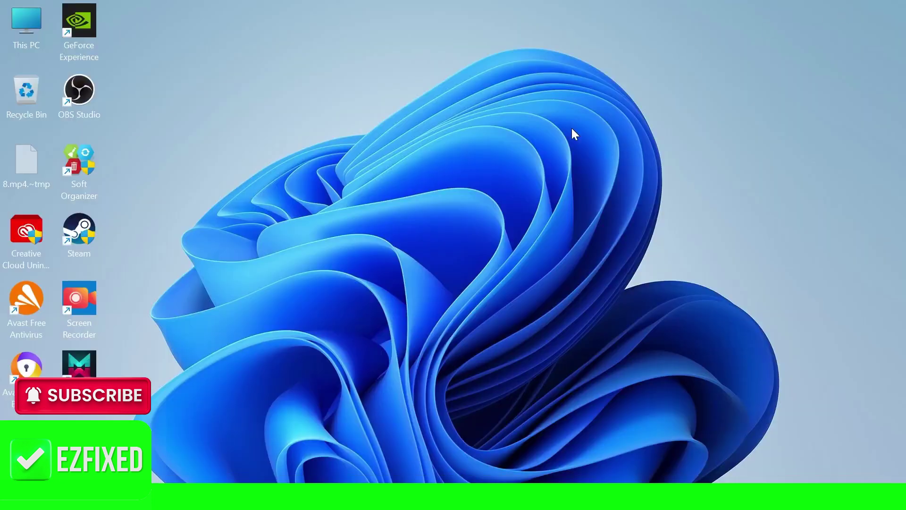
{"action": "key", "text": "super"}
{"action": "type", "text": "d"}
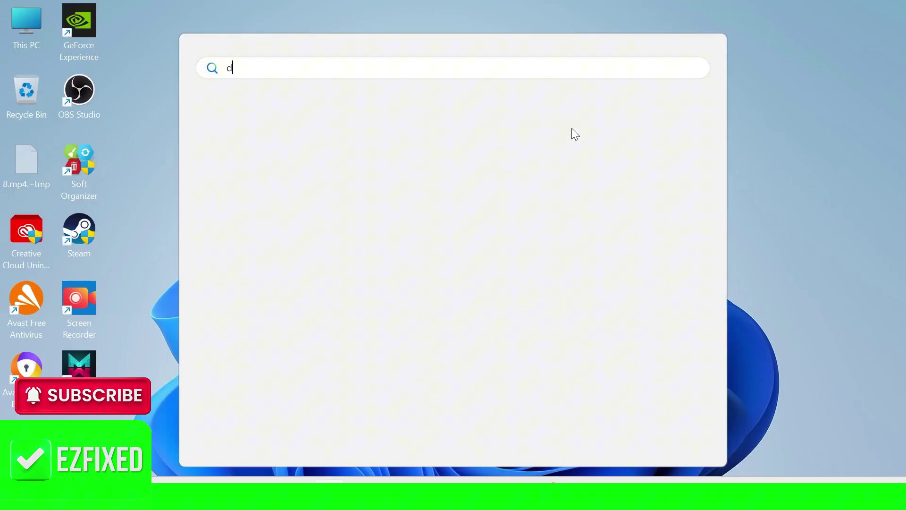
{"action": "type", "text": "evice manag"}
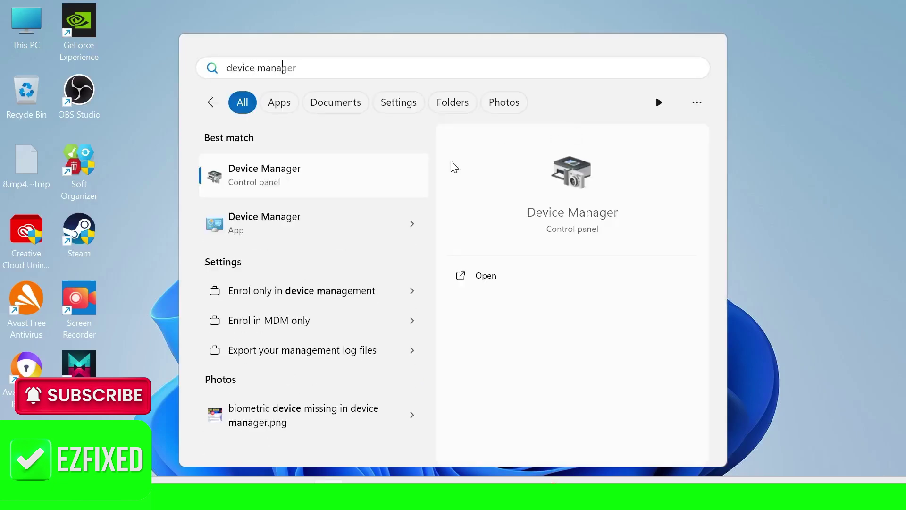
- Automatically search for an updated NVIDIA GeForce GTX 1660 Ti driver under Display adapters
{"action": "left_click", "coordinate": [337, 175]}
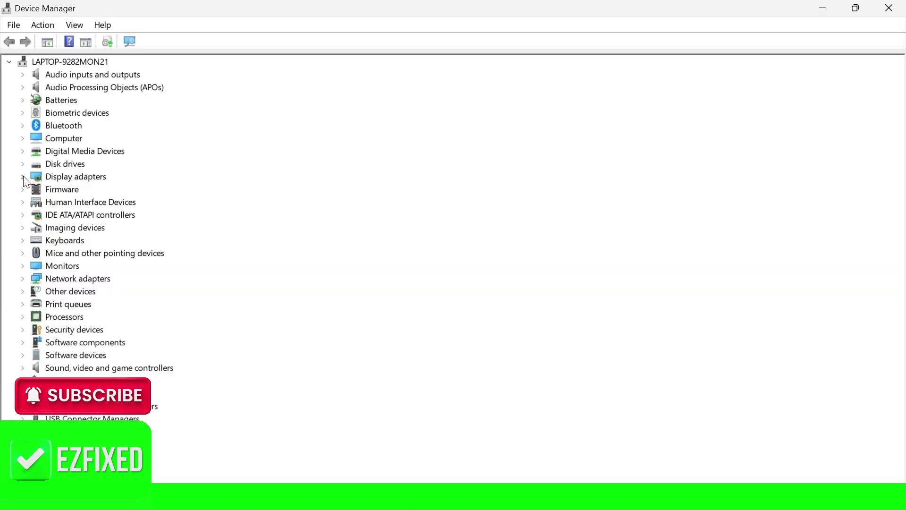
{"action": "left_click", "coordinate": [23, 176]}
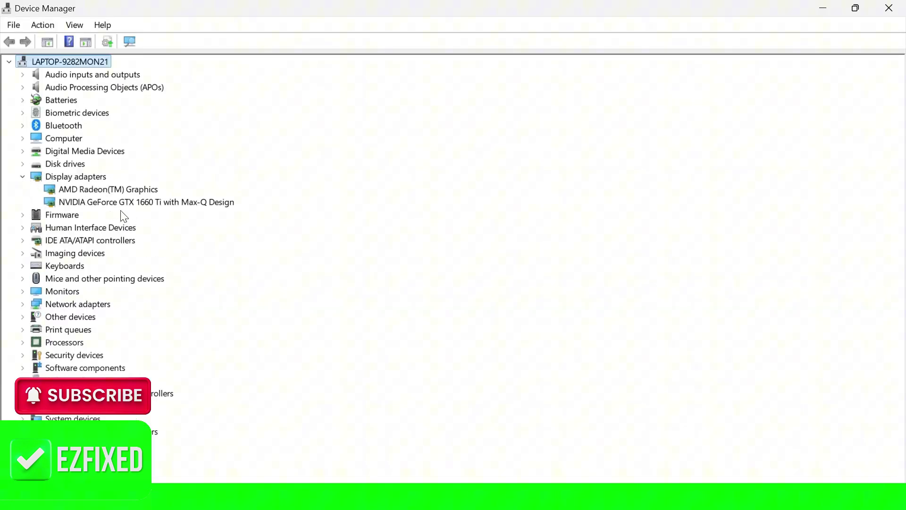
{"action": "left_click", "coordinate": [82, 202]}
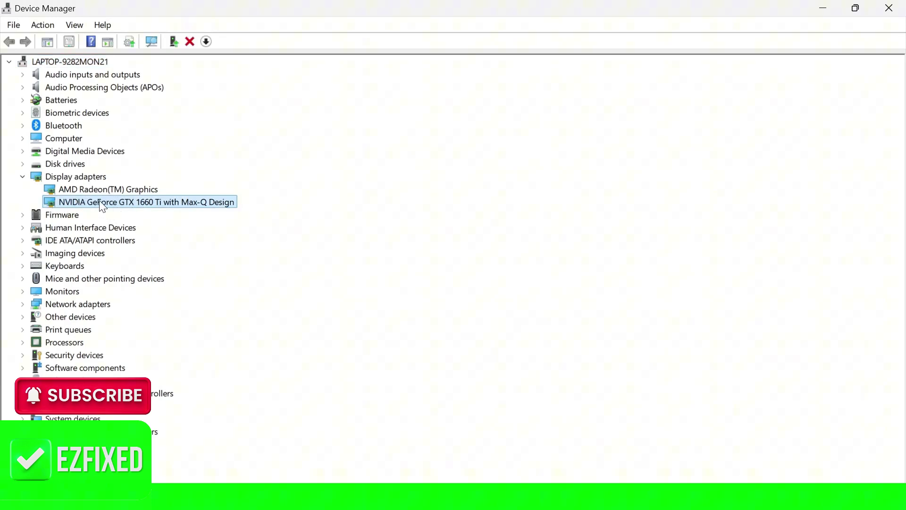
{"action": "right_click", "coordinate": [101, 206]}
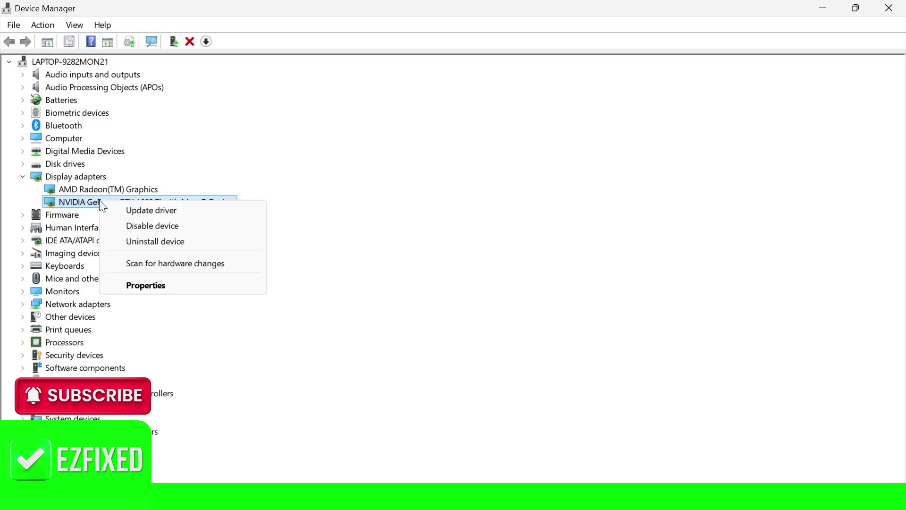
{"action": "left_click", "coordinate": [152, 211]}
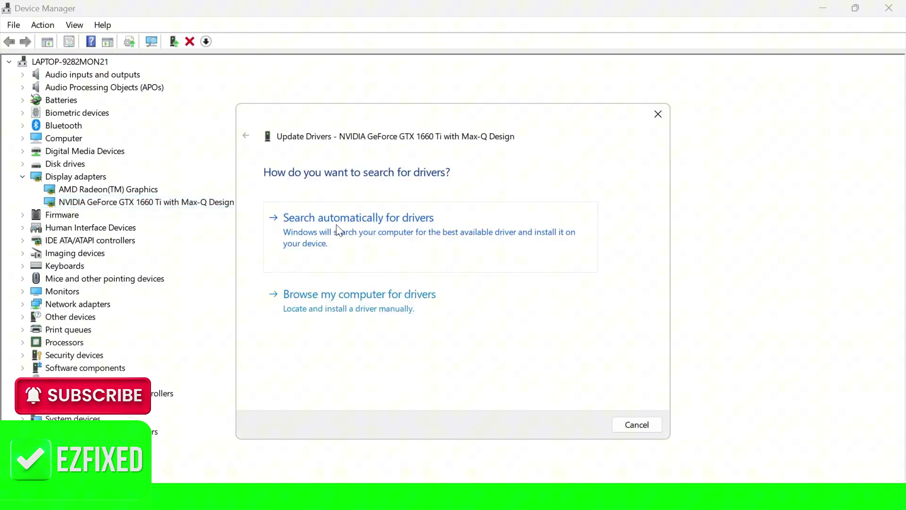
{"action": "left_click", "coordinate": [335, 230]}
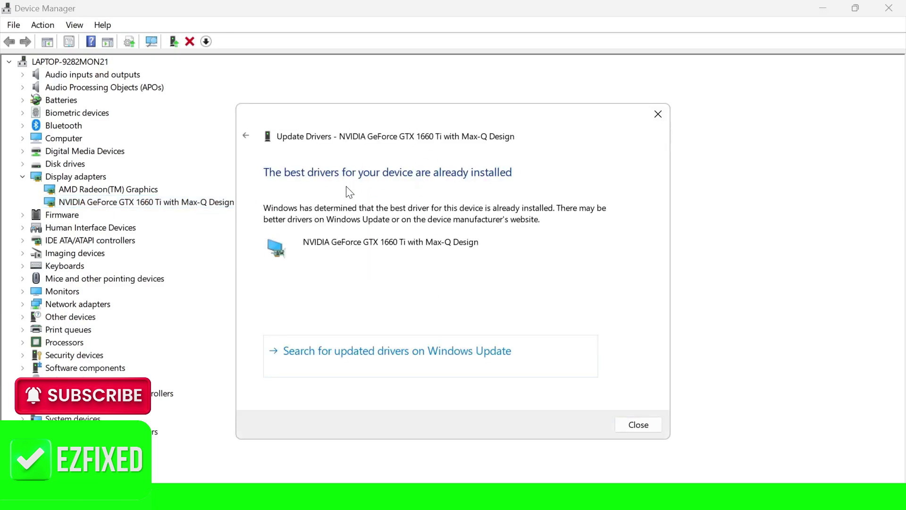
- Close Device Manager, then check for Windows updates in Settings
{"action": "left_click", "coordinate": [657, 114]}
{"action": "left_click", "coordinate": [888, 8]}
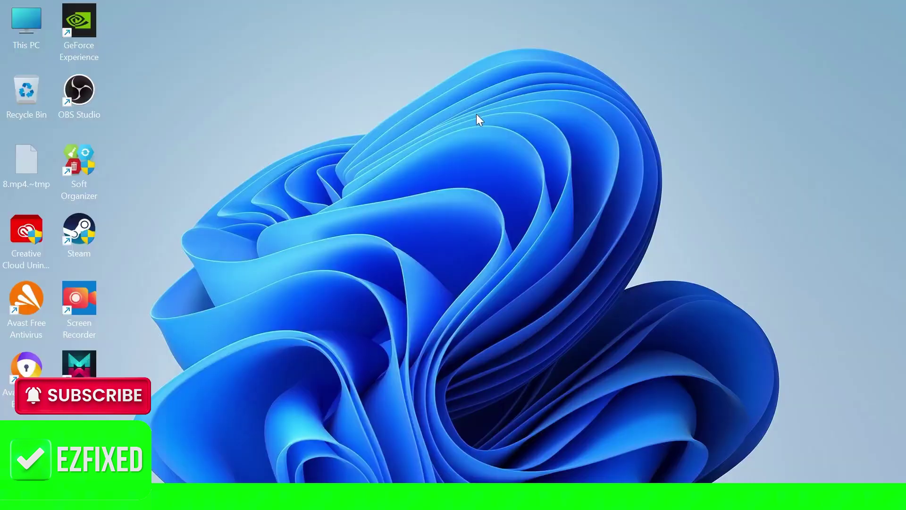
{"action": "key", "text": "super"}
{"action": "type", "text": "set"}
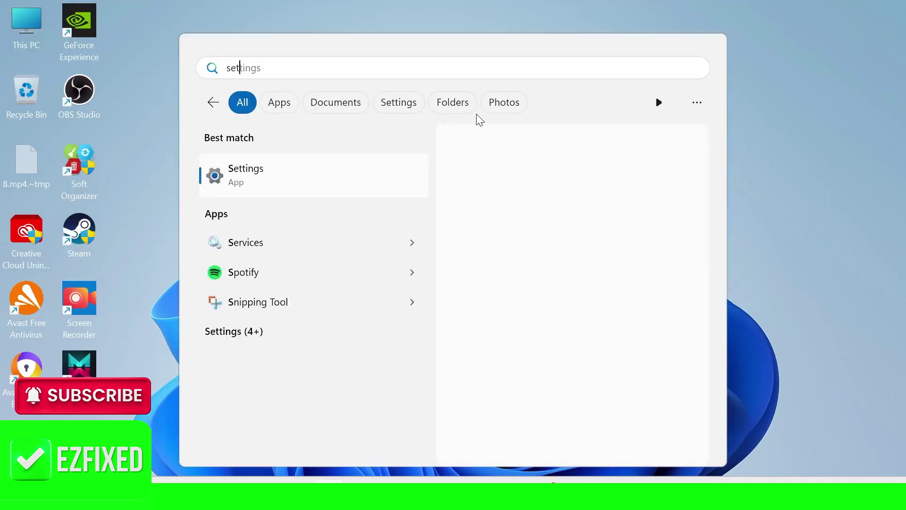
{"action": "type", "text": "ting"}
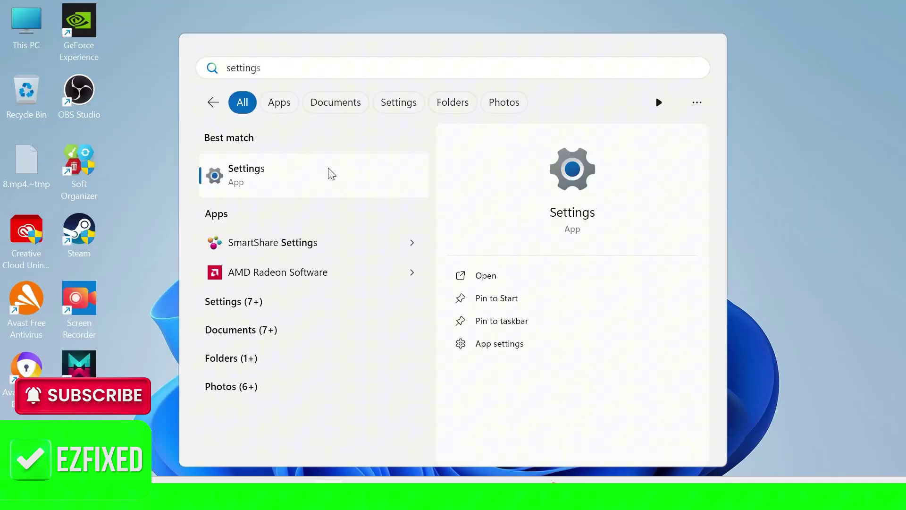
{"action": "left_click", "coordinate": [314, 178]}
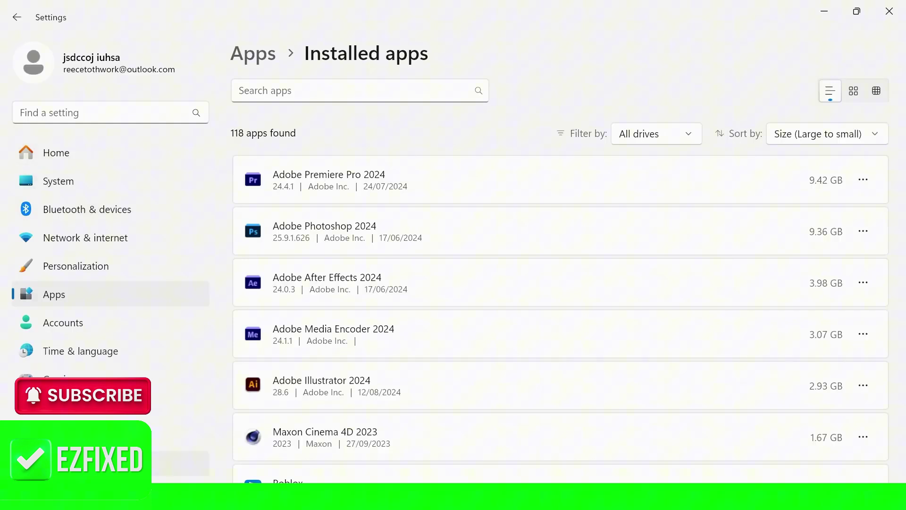
{"action": "left_click", "coordinate": [179, 464]}
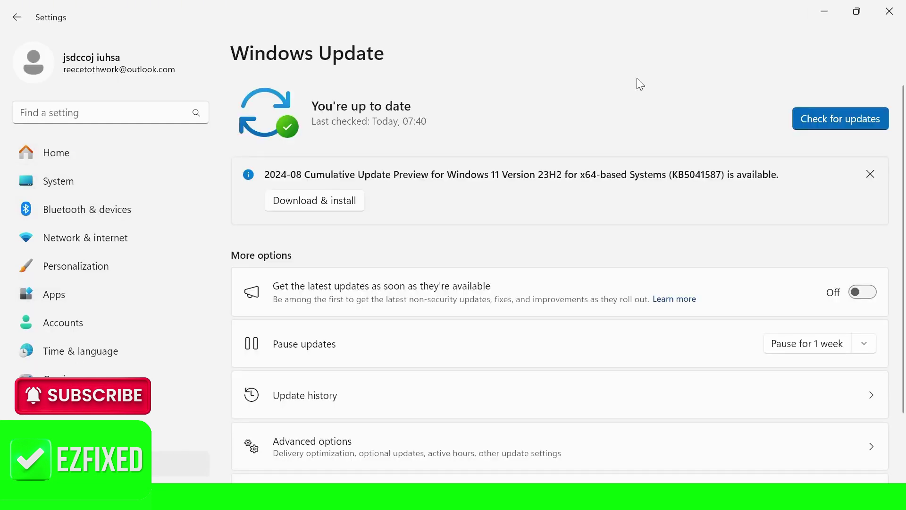
{"action": "left_click", "coordinate": [825, 119]}
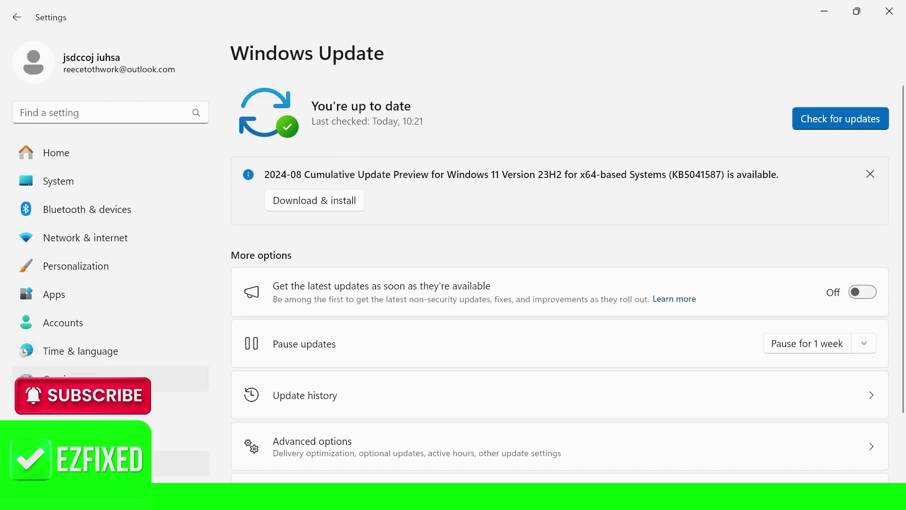
- Confirm Game Mode is on under Gaming, then close Settings
{"action": "left_click", "coordinate": [61, 379]}
{"action": "left_click", "coordinate": [362, 208]}
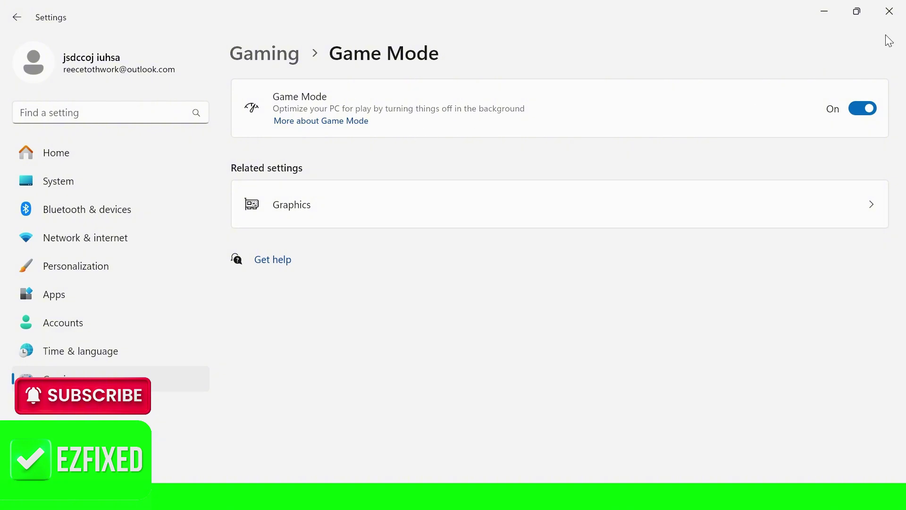
{"action": "left_click", "coordinate": [888, 11]}
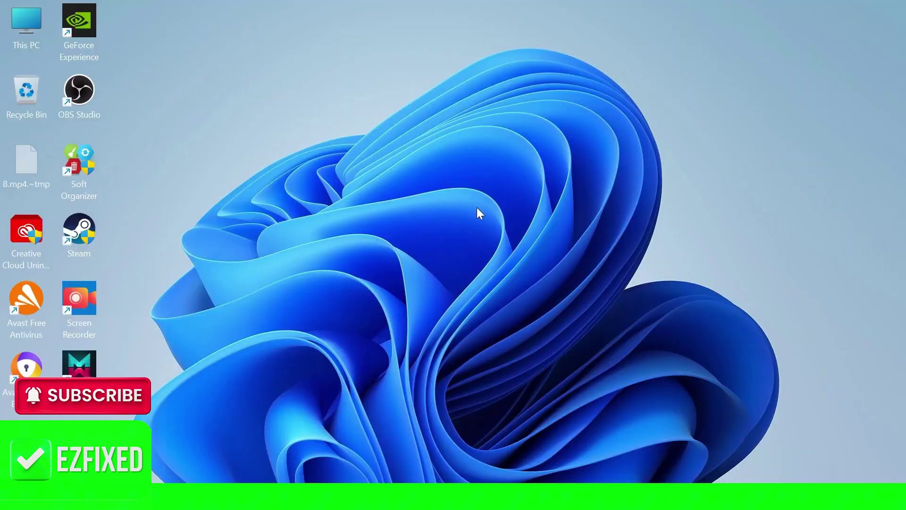
- Launch msconfig from Run, hide all Microsoft services, disable the rest and apply
{"action": "key", "text": "super"}
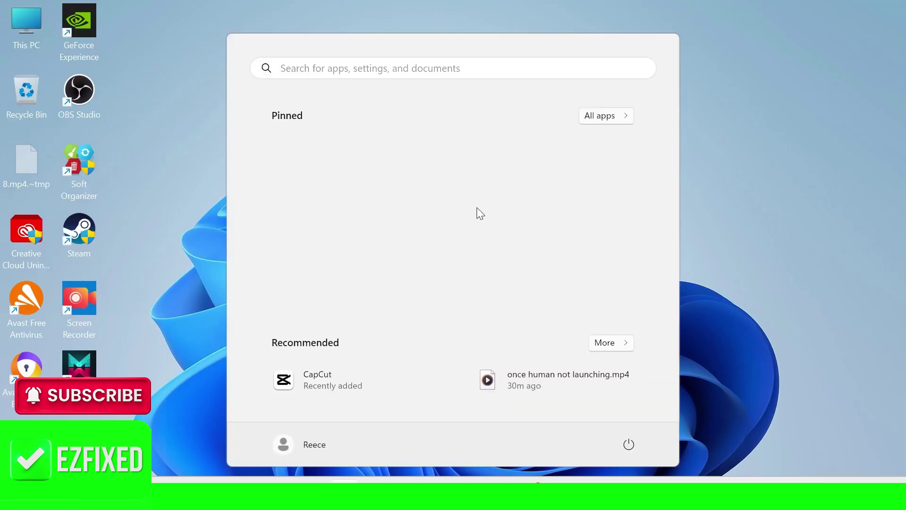
{"action": "type", "text": "run"}
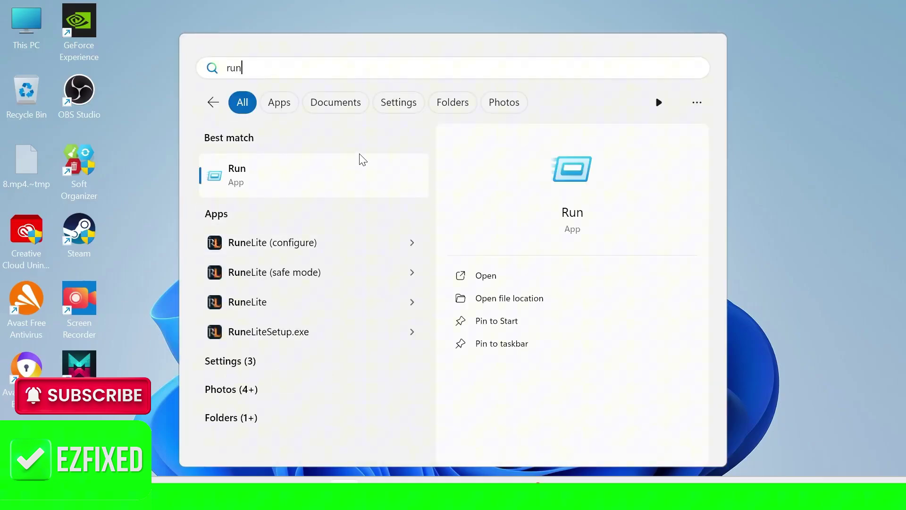
{"action": "left_click", "coordinate": [356, 169]}
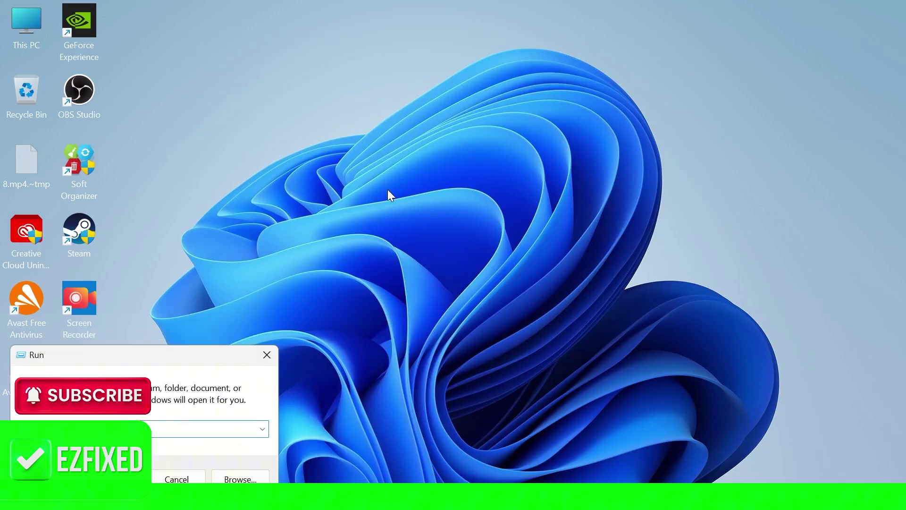
{"action": "key", "text": "Return"}
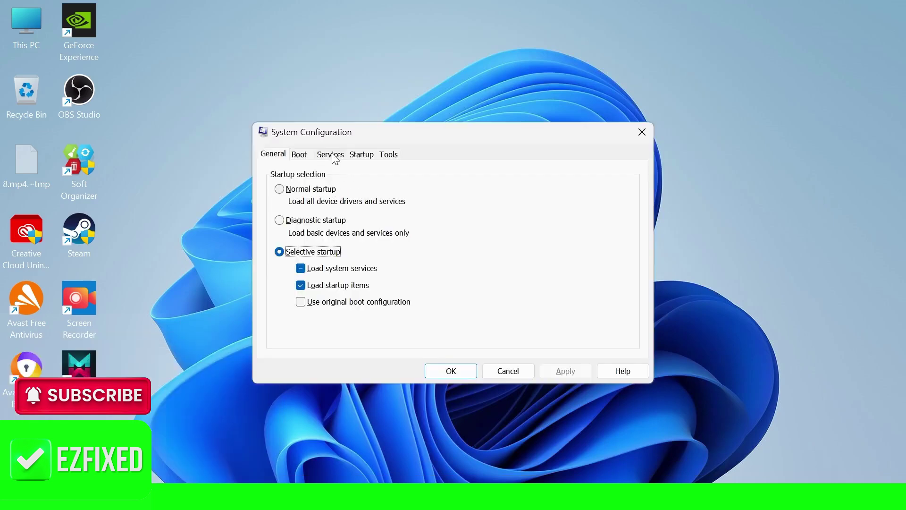
{"action": "left_click", "coordinate": [333, 155]}
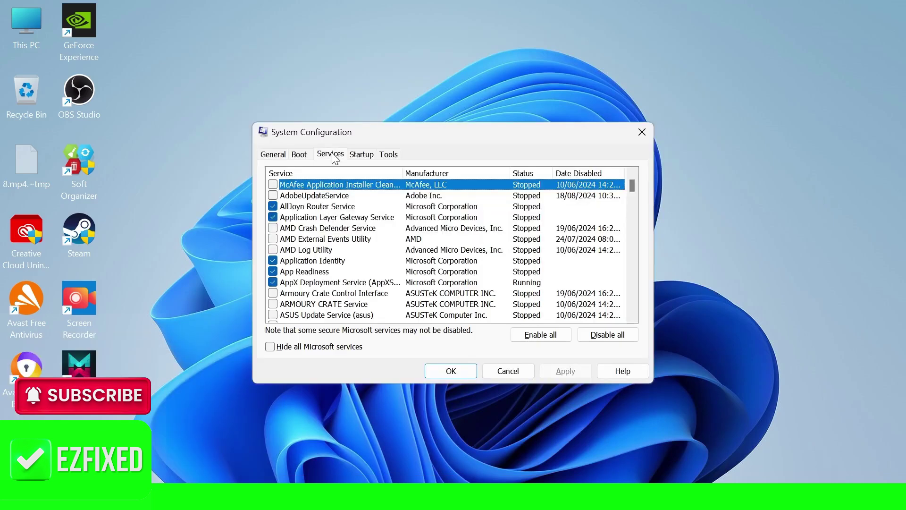
{"action": "left_click", "coordinate": [270, 347]}
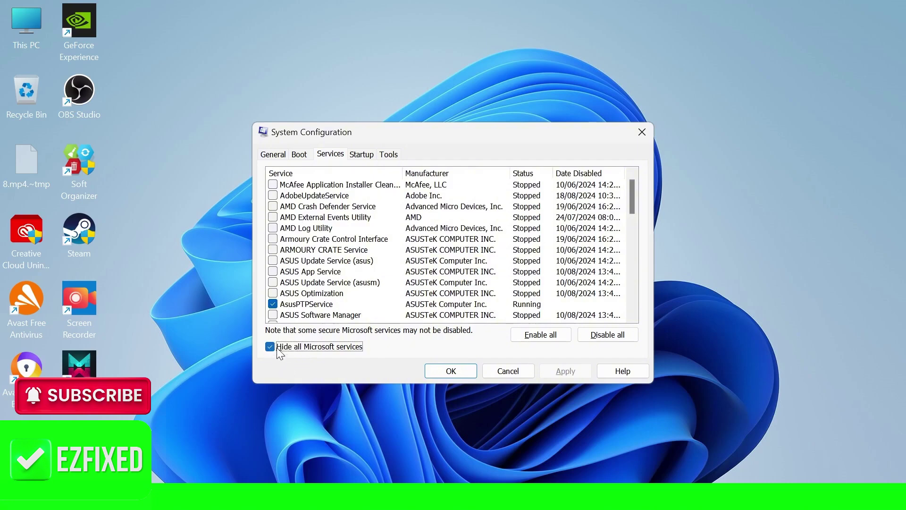
{"action": "left_click", "coordinate": [620, 335]}
{"action": "left_click", "coordinate": [565, 371]}
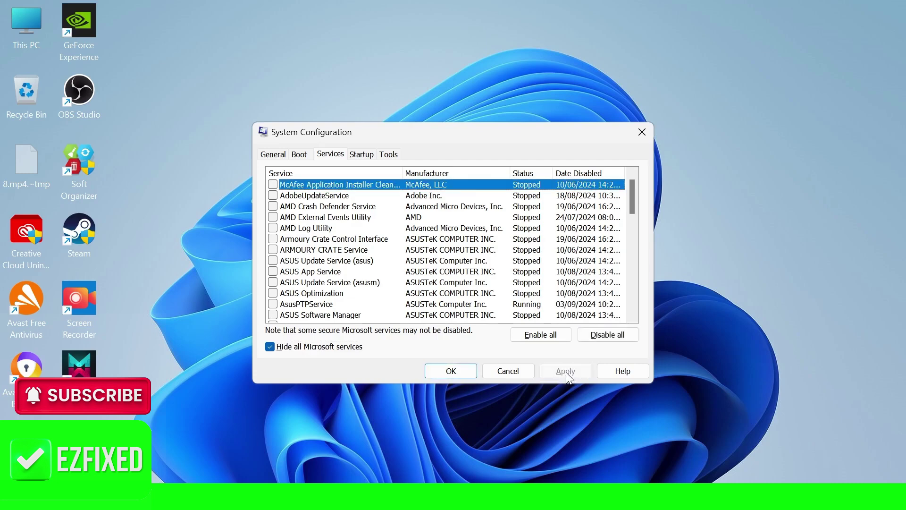
{"action": "left_click", "coordinate": [467, 372]}
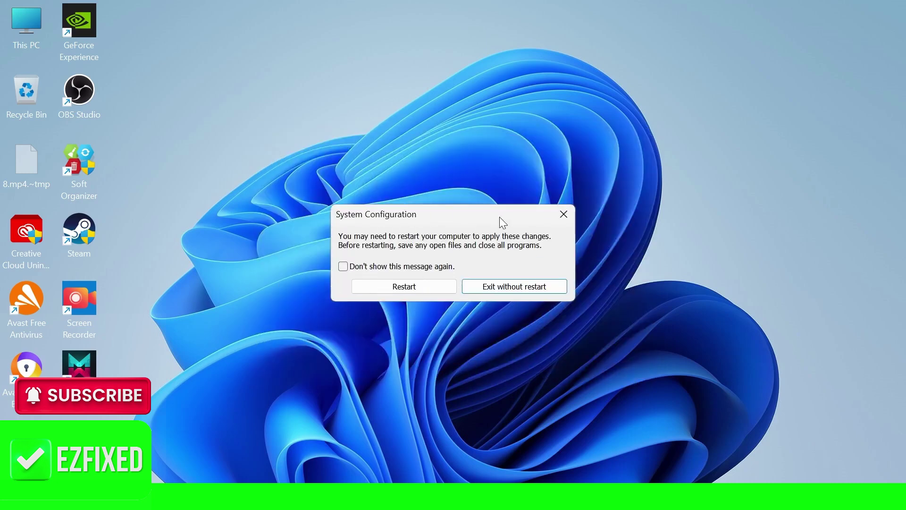
- Exit without restarting, then bring up Once Human's options in the Steam library
{"action": "left_click", "coordinate": [415, 287]}
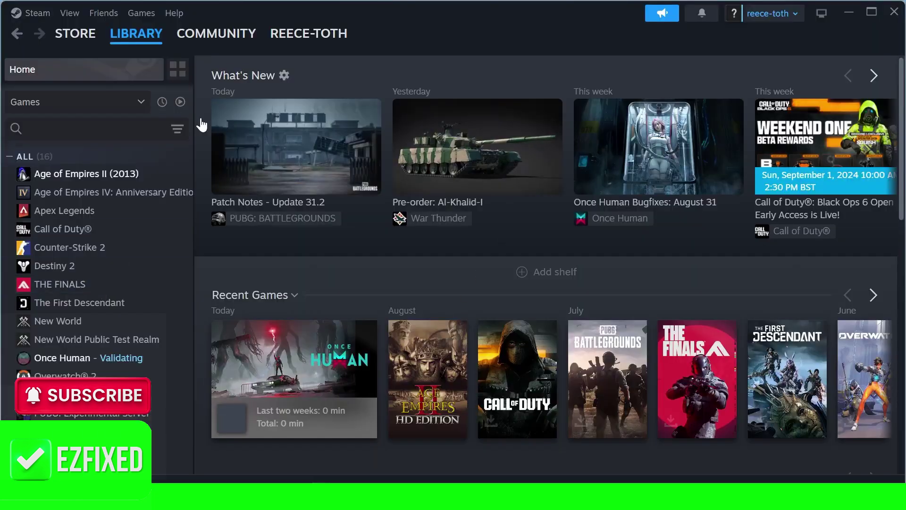
{"action": "right_click", "coordinate": [72, 362]}
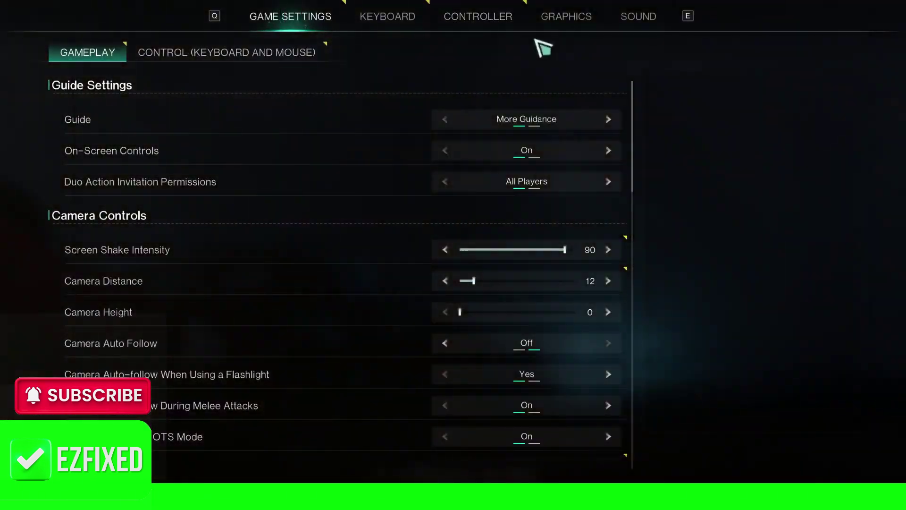
- Change Once Human's overall Graphics quality from Middle to Low under Graphics > Performance
{"action": "left_click", "coordinate": [570, 25]}
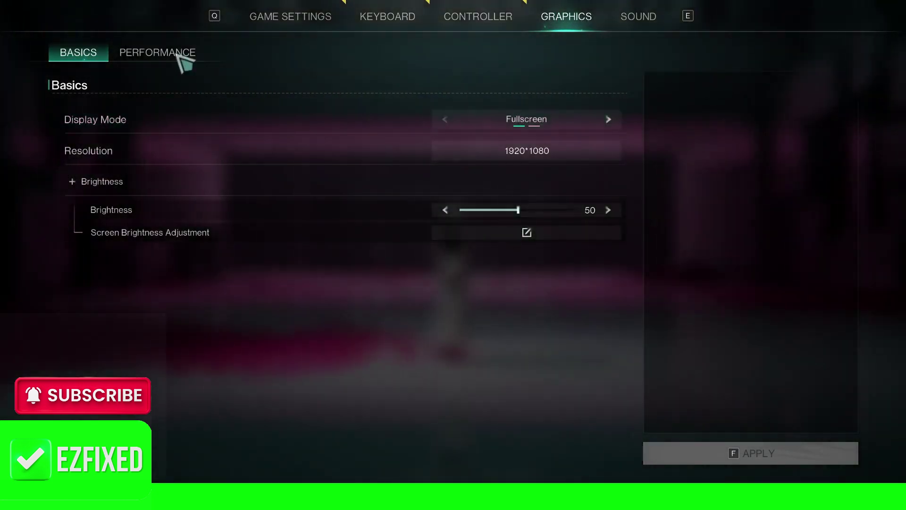
{"action": "left_click", "coordinate": [159, 54]}
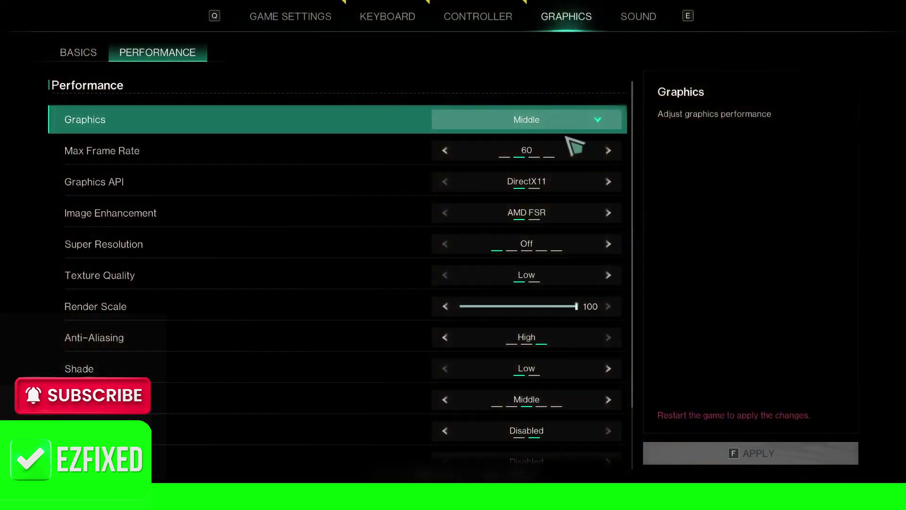
{"action": "left_click", "coordinate": [598, 122]}
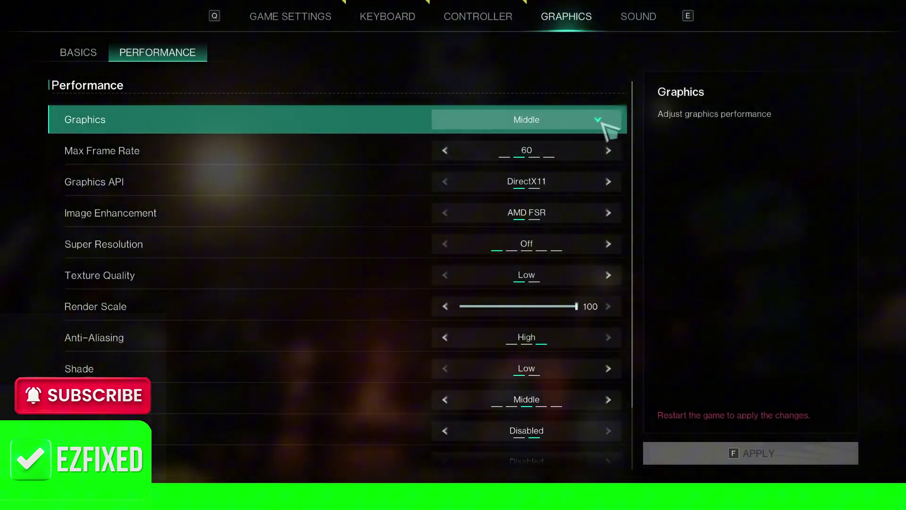
{"action": "left_click", "coordinate": [598, 119]}
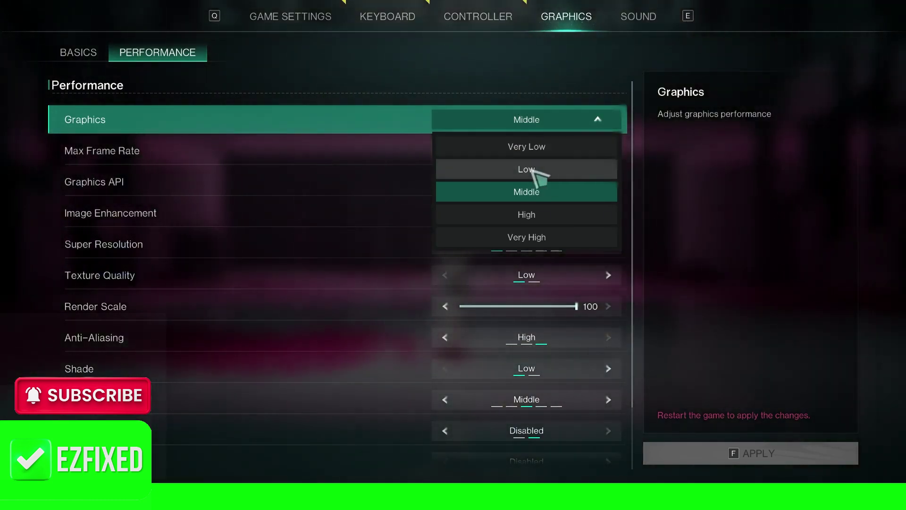
{"action": "left_click", "coordinate": [531, 168]}
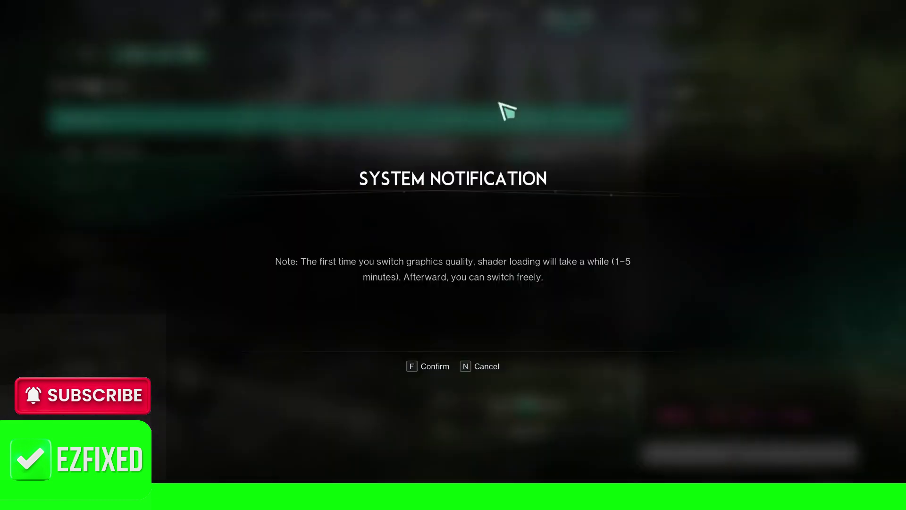